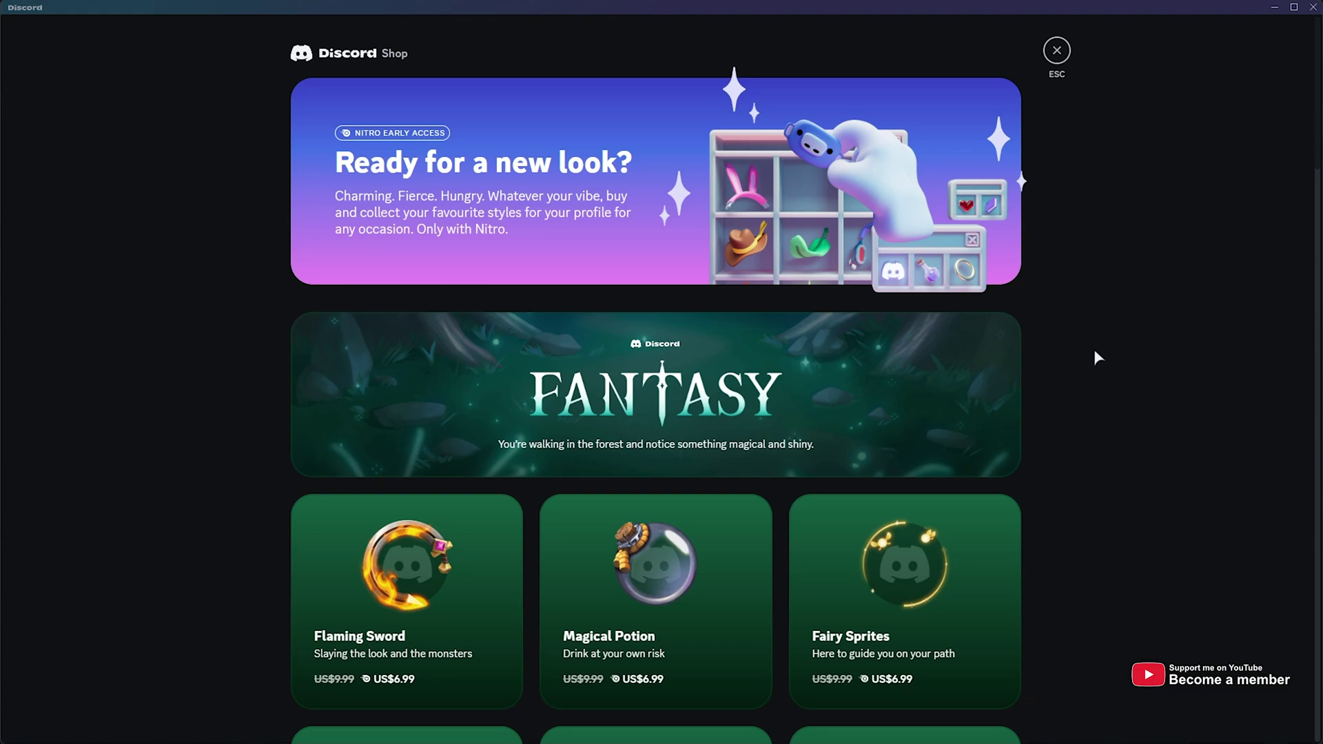
pyautogui.scroll(-2, 1097, 357)
pyautogui.scroll(-2, 1097, 357)
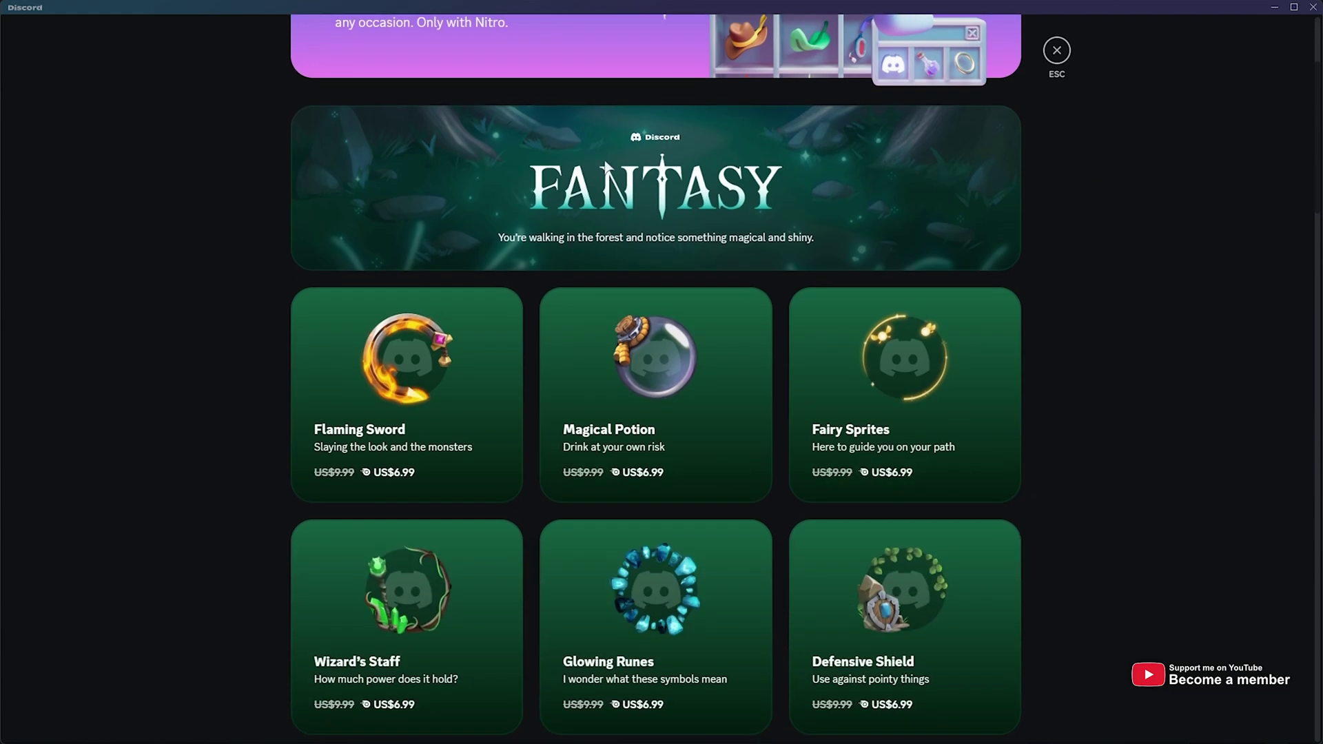
pyautogui.scroll(-1, 774, 177)
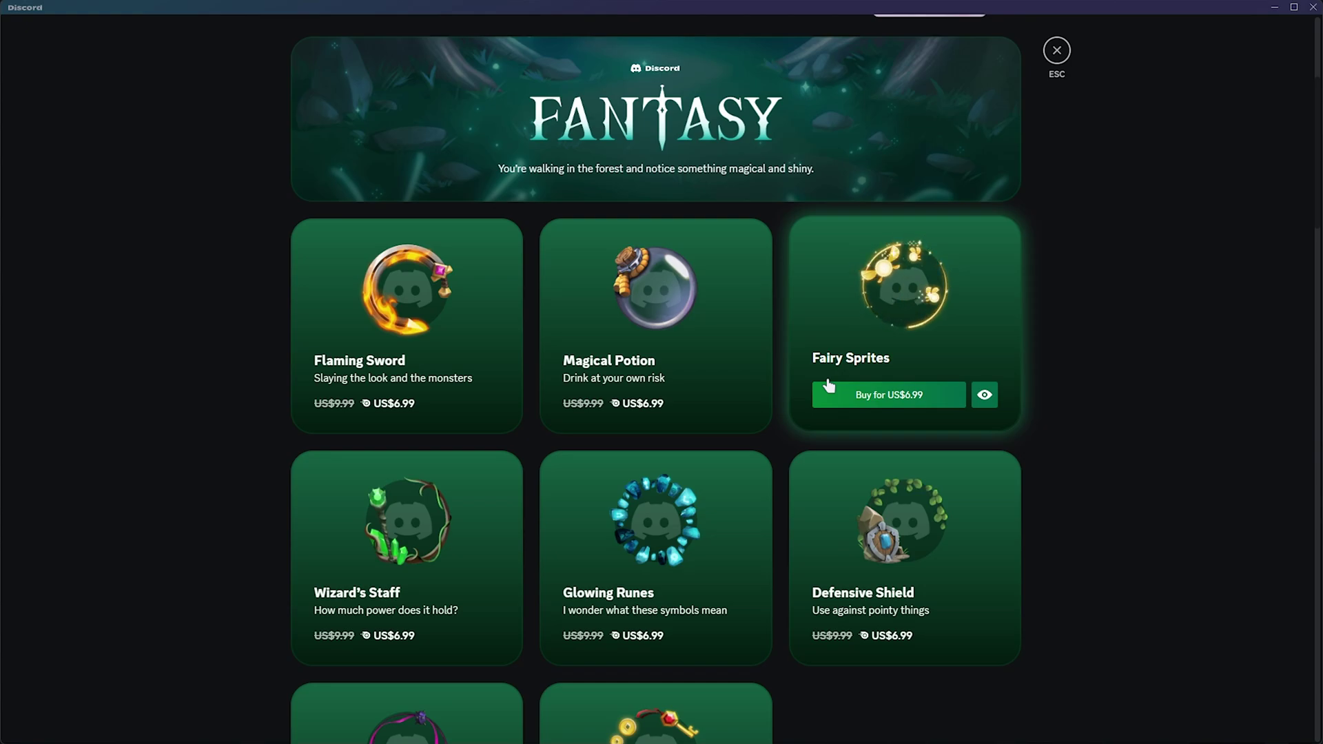
# Preview the Fairy Sprites decoration on the profile, then close the preview
pyautogui.click(984, 398)
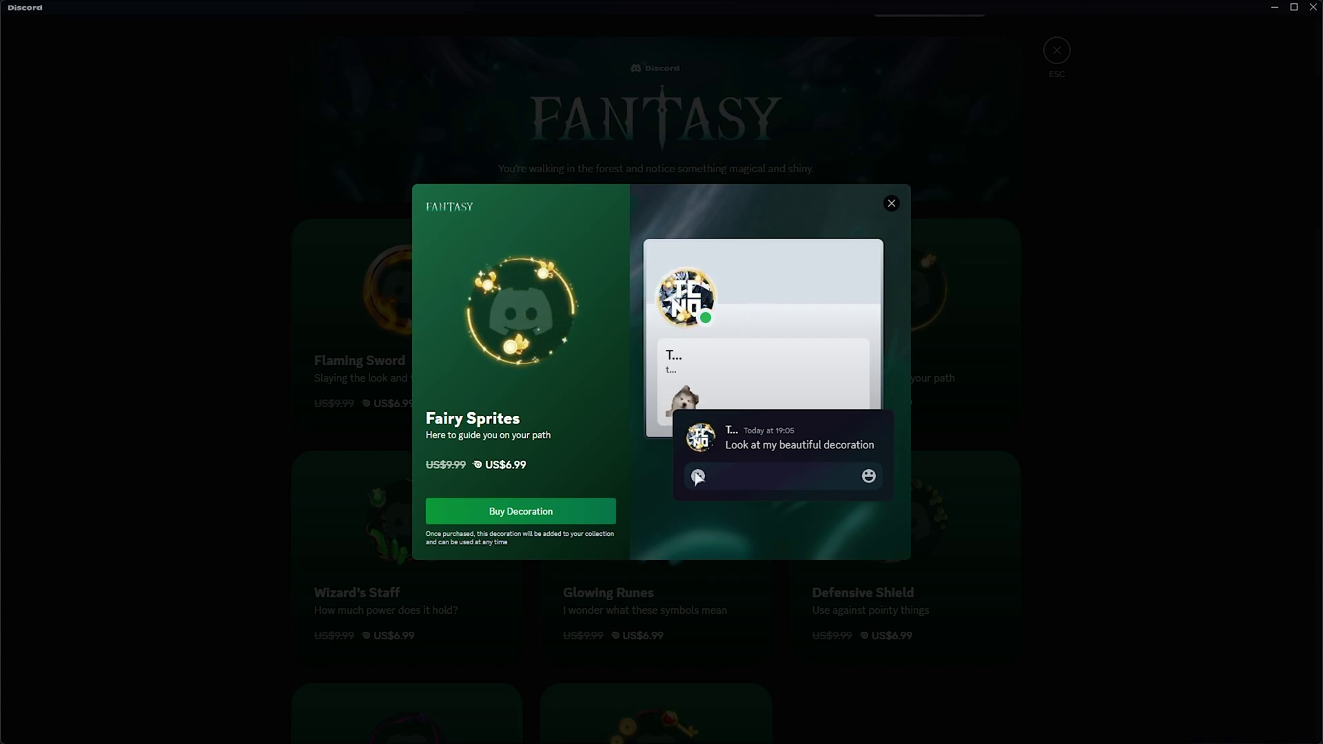
pyautogui.click(1013, 373)
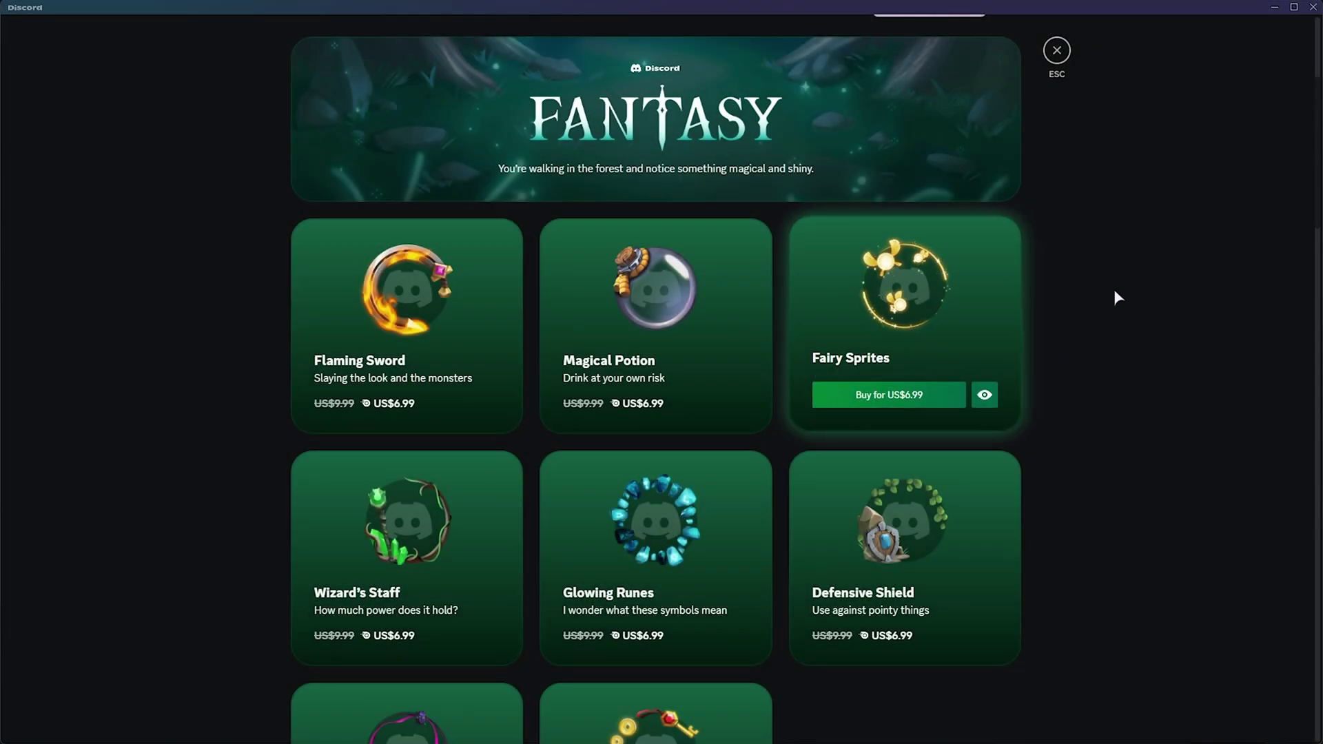
pyautogui.scroll(-5, 1117, 299)
pyautogui.scroll(-5, 1119, 303)
pyautogui.scroll(-4, 1210, 226)
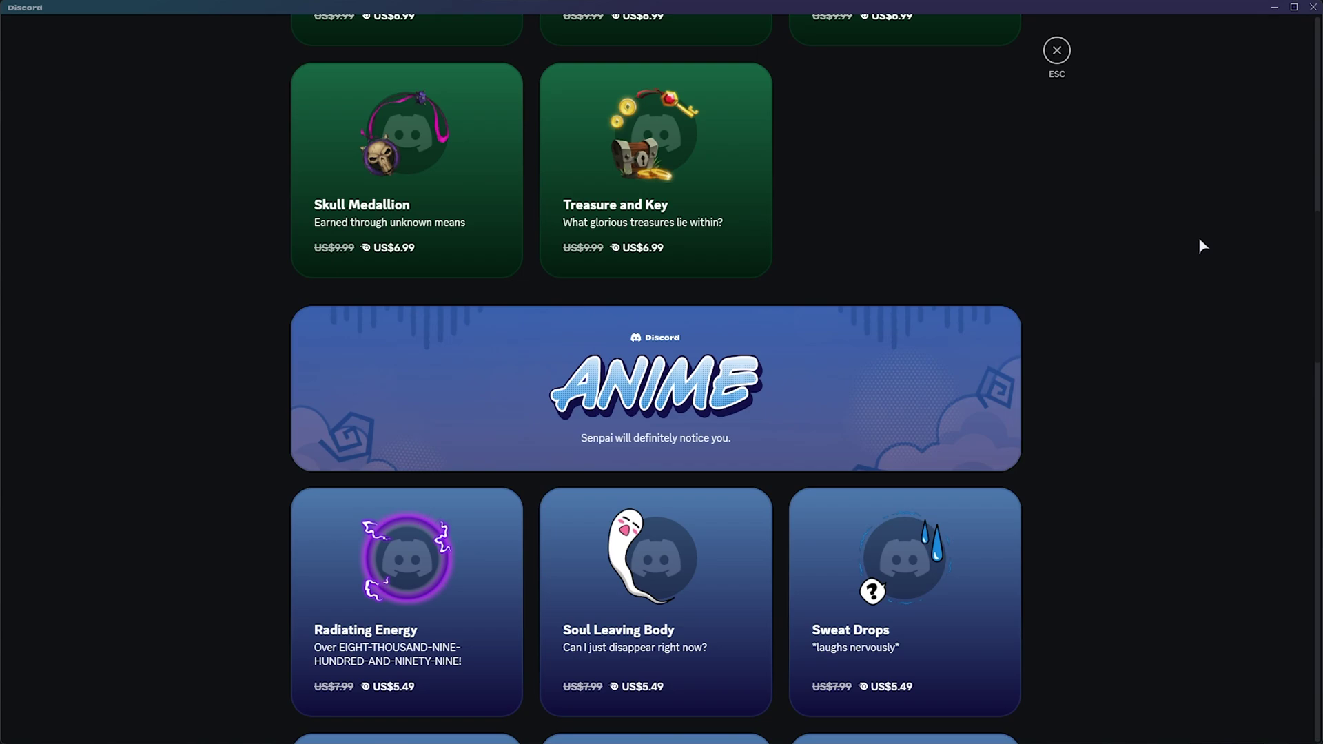
pyautogui.scroll(-3, 1095, 230)
pyautogui.scroll(-2, 1066, 226)
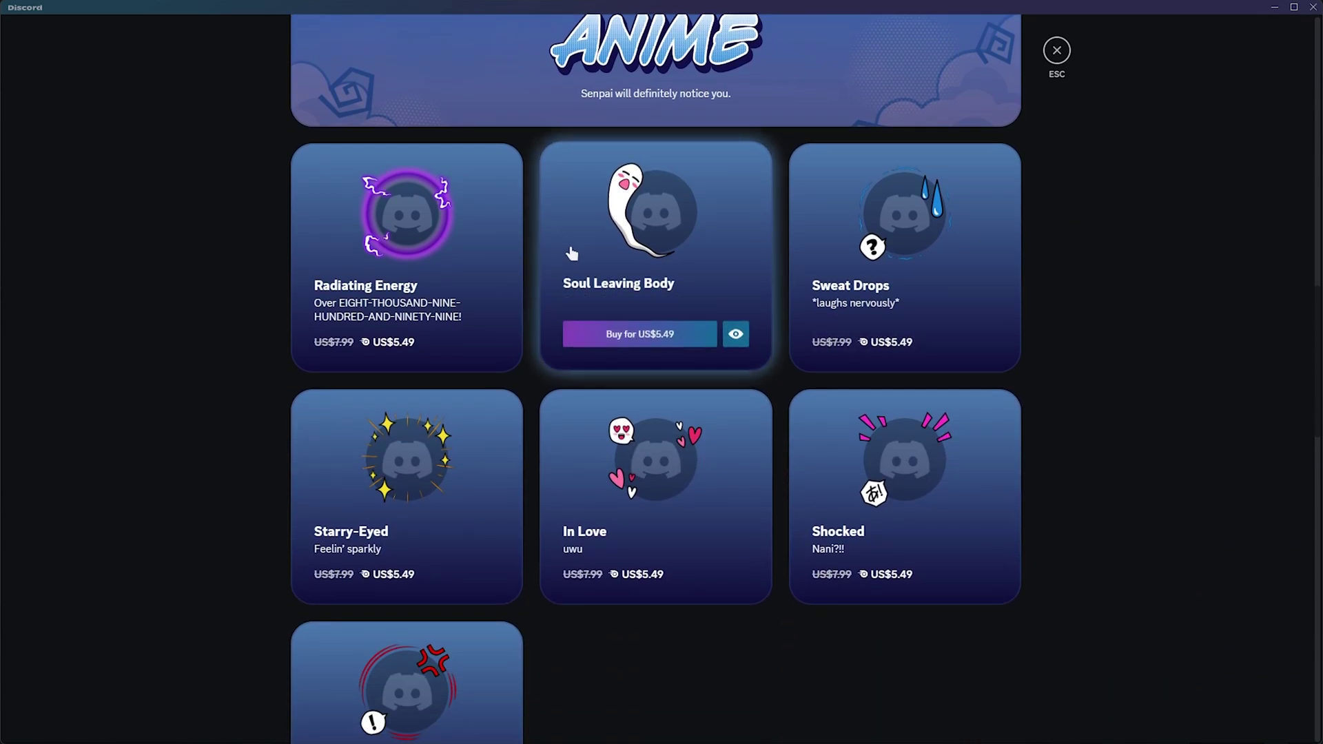
pyautogui.moveTo(407, 600)
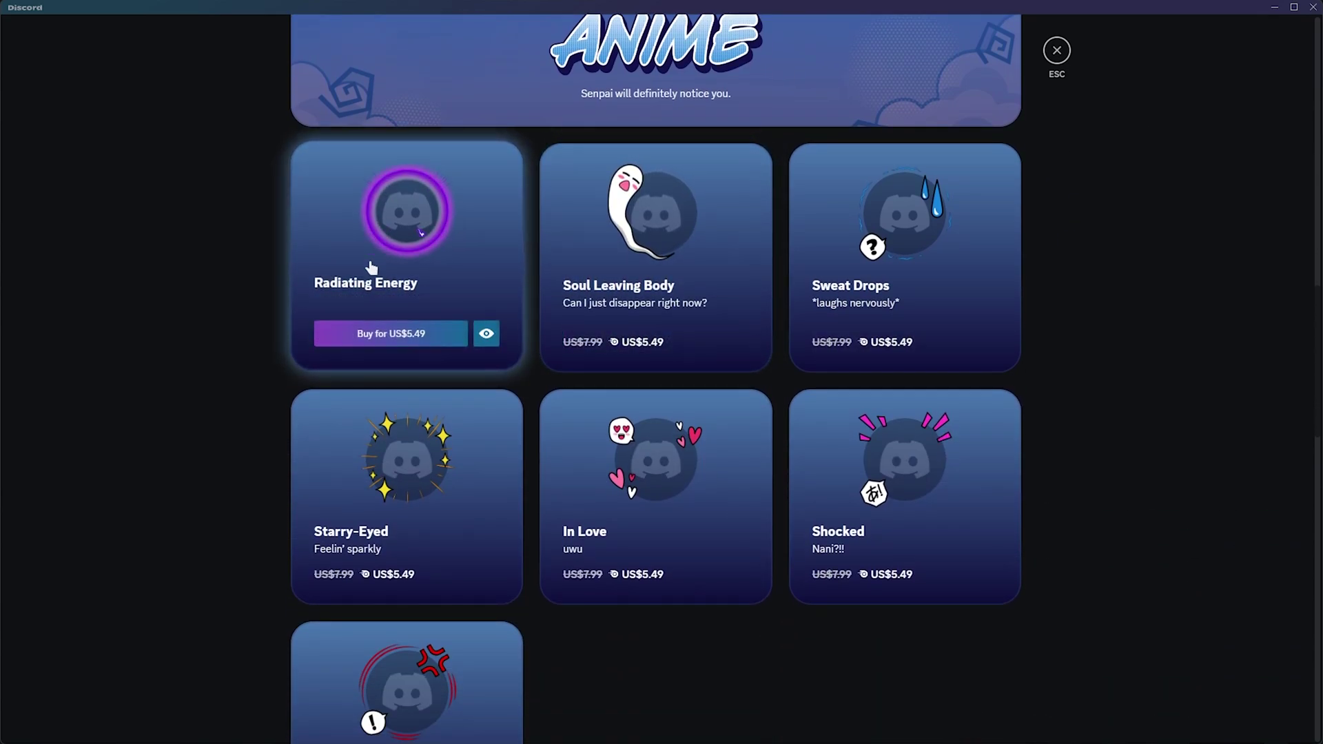
pyautogui.scroll(-2, 682, 471)
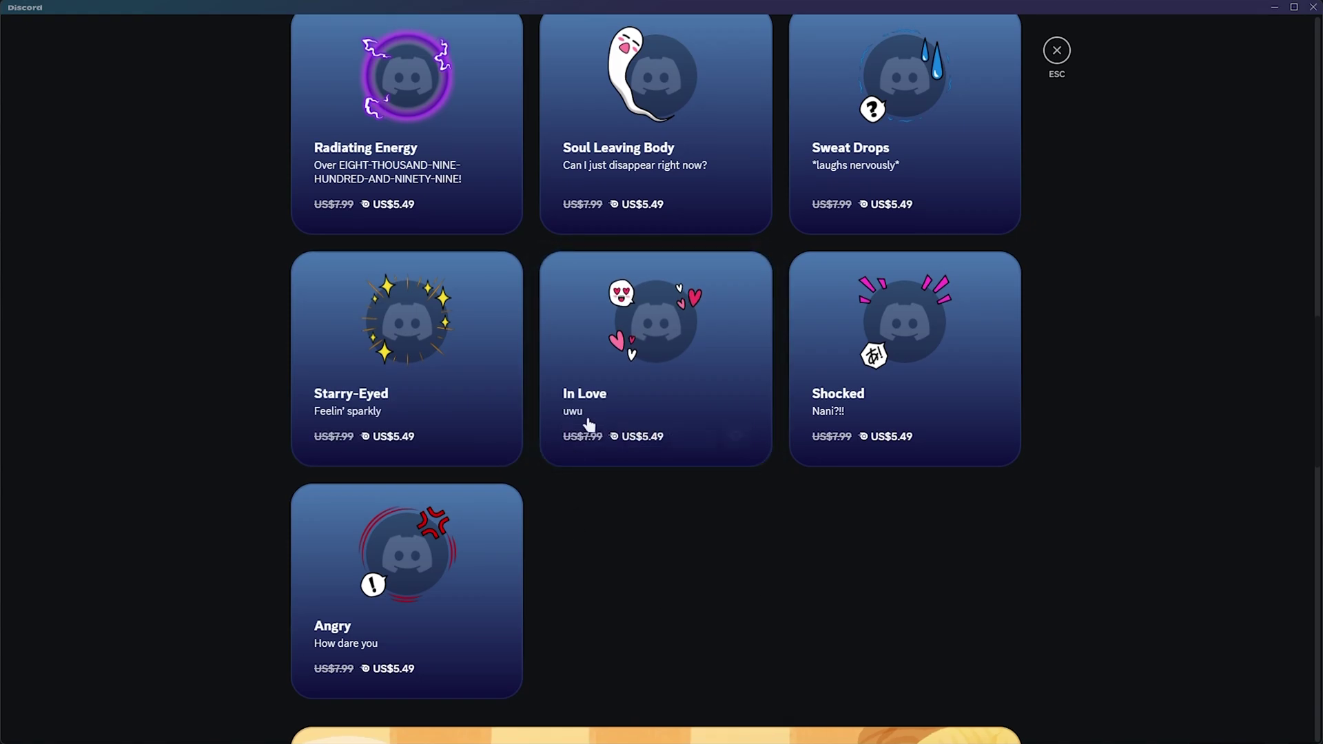
pyautogui.scroll(2, 635, 580)
pyautogui.scroll(3, 1083, 301)
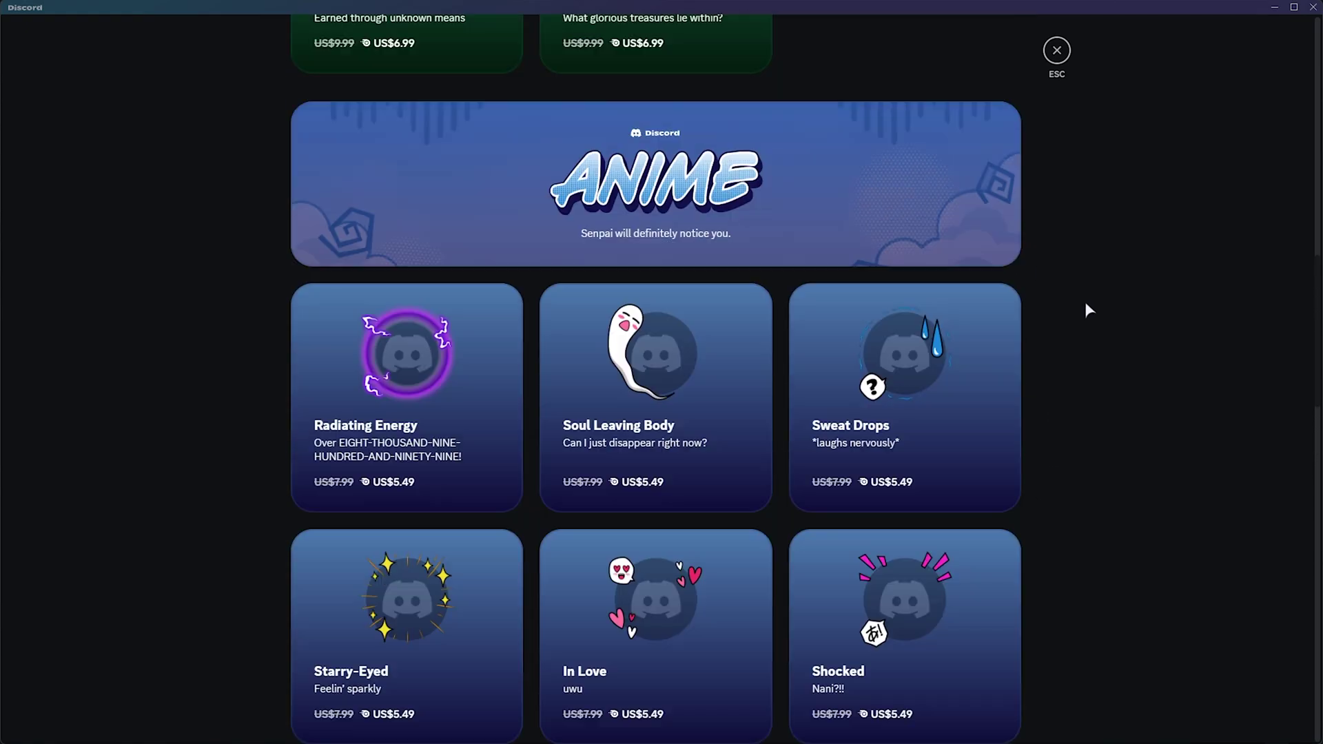
pyautogui.scroll(5, 1084, 279)
pyautogui.scroll(-5, 1089, 270)
pyautogui.scroll(-5, 1153, 260)
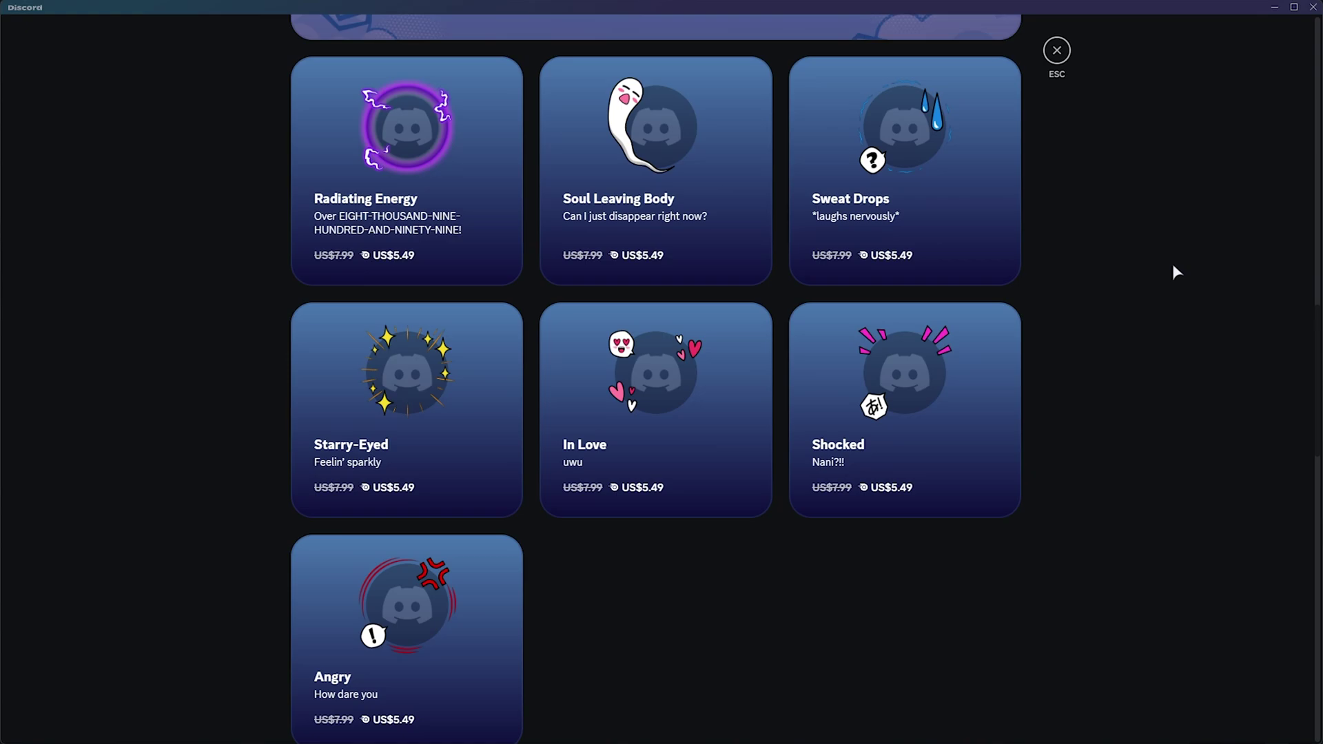
pyautogui.scroll(-5, 1173, 263)
pyautogui.scroll(-3, 1173, 268)
pyautogui.scroll(-1, 1172, 268)
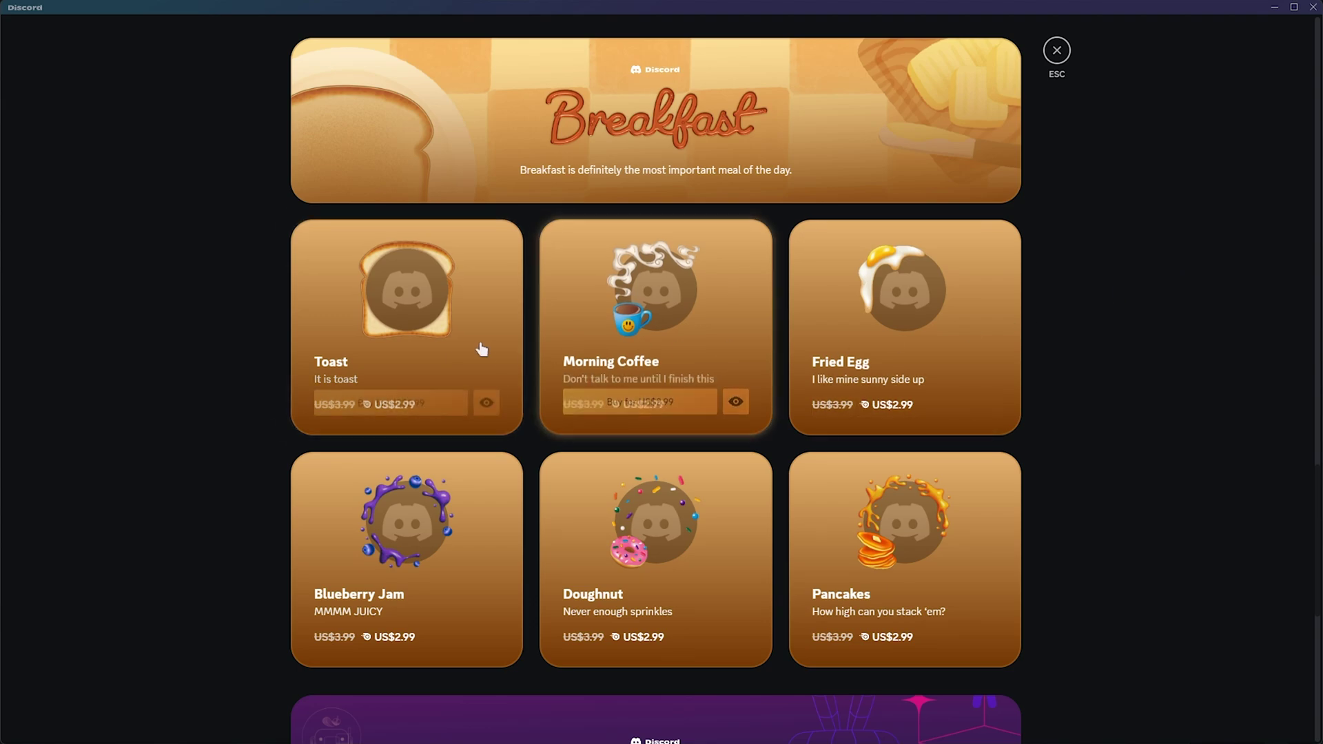
pyautogui.moveTo(656, 523)
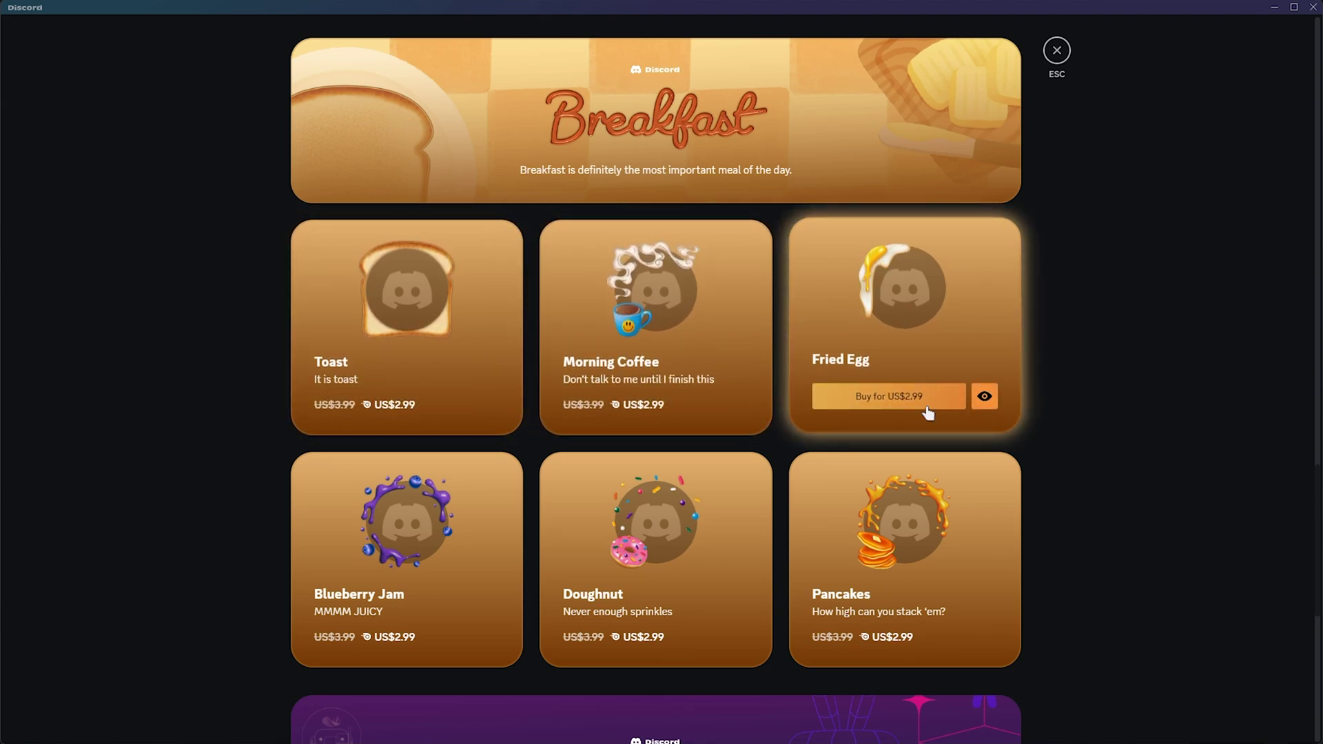
pyautogui.moveTo(655, 559)
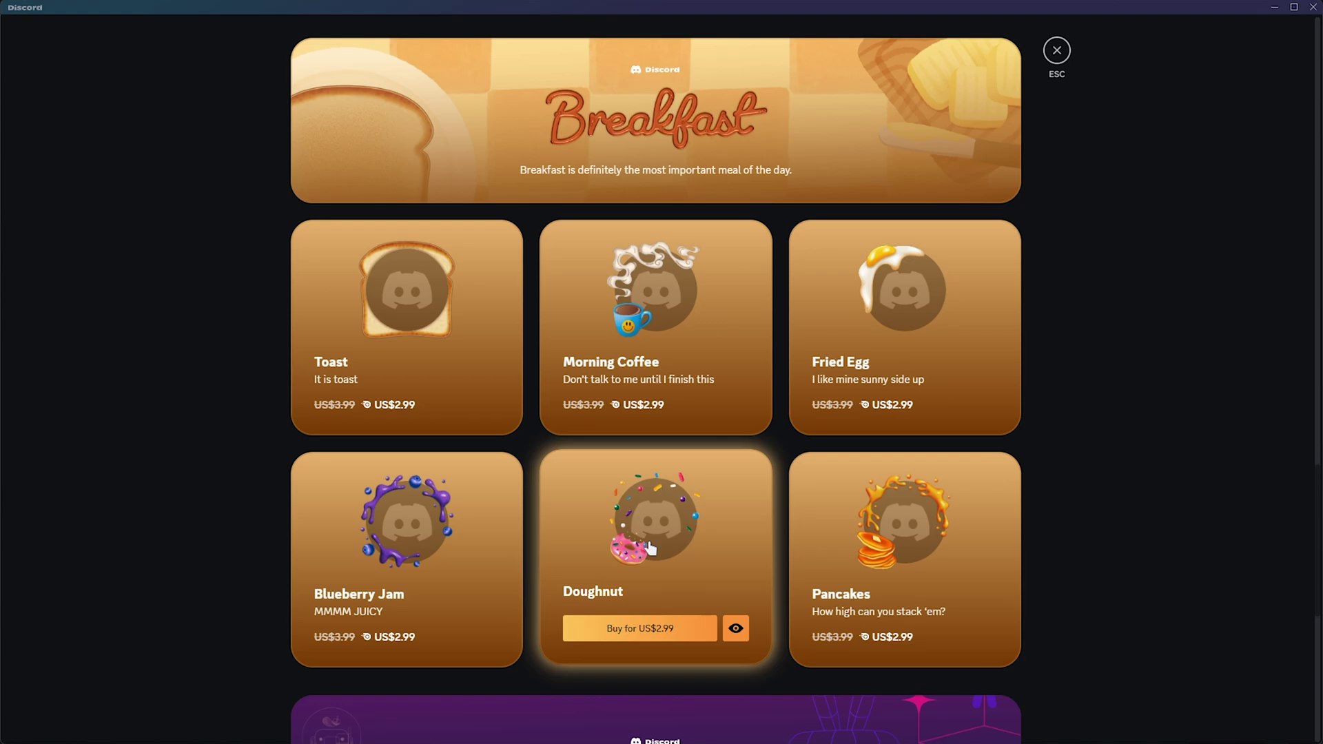
pyautogui.scroll(-5, 1039, 412)
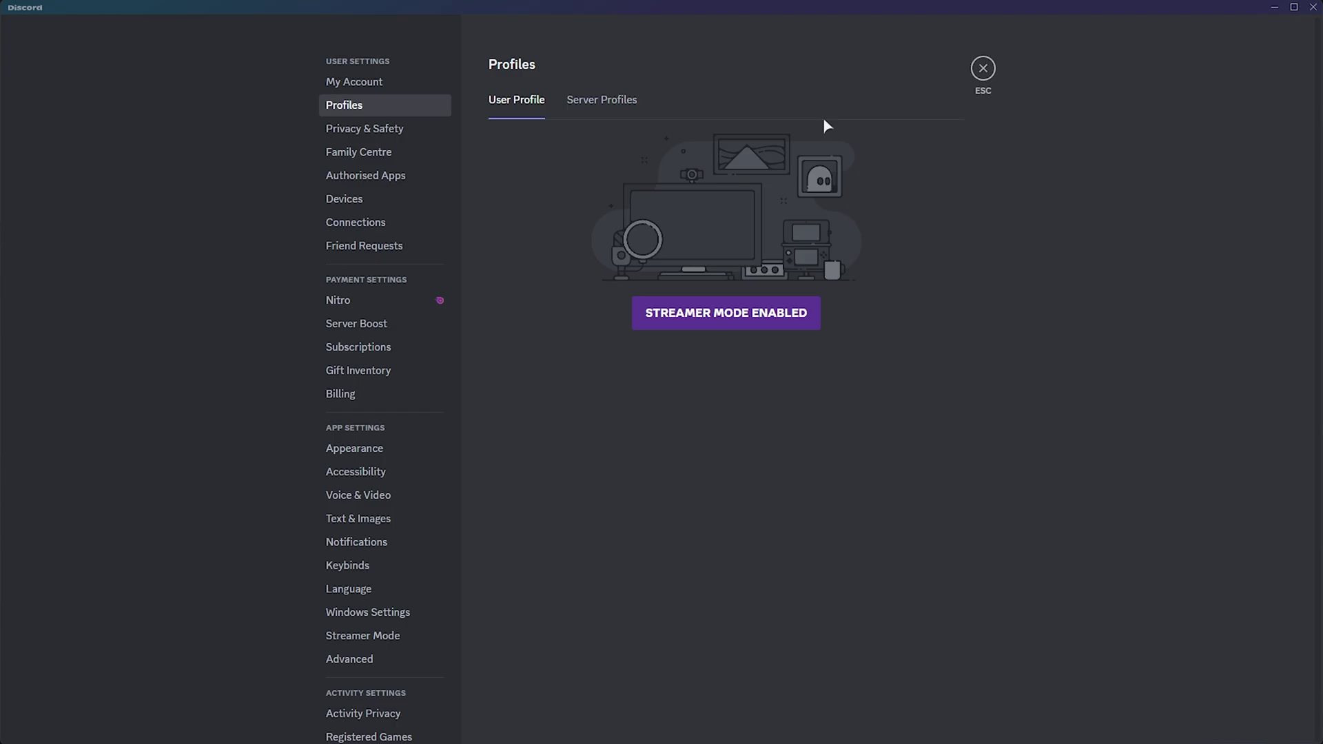
# Disable Streamer Mode and reopen Profiles settings to reveal the full profile editor
pyautogui.click(983, 69)
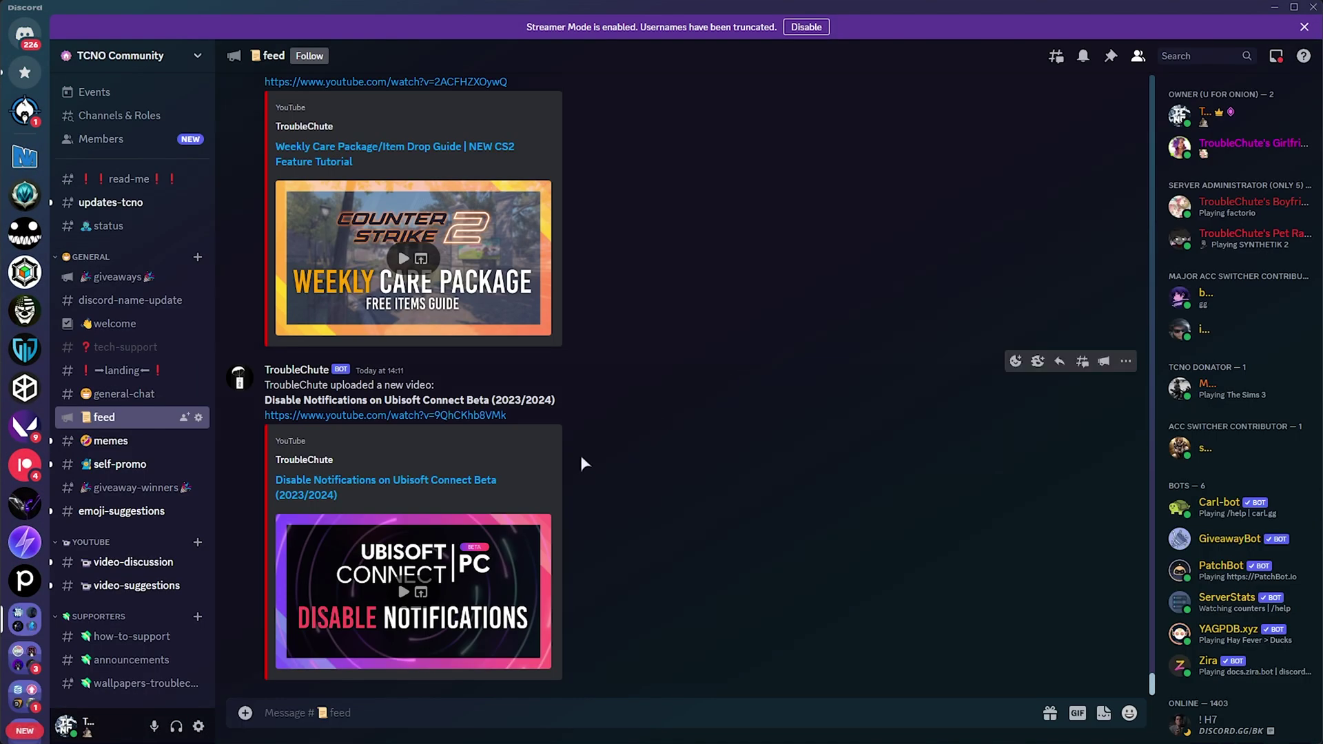
pyautogui.click(197, 727)
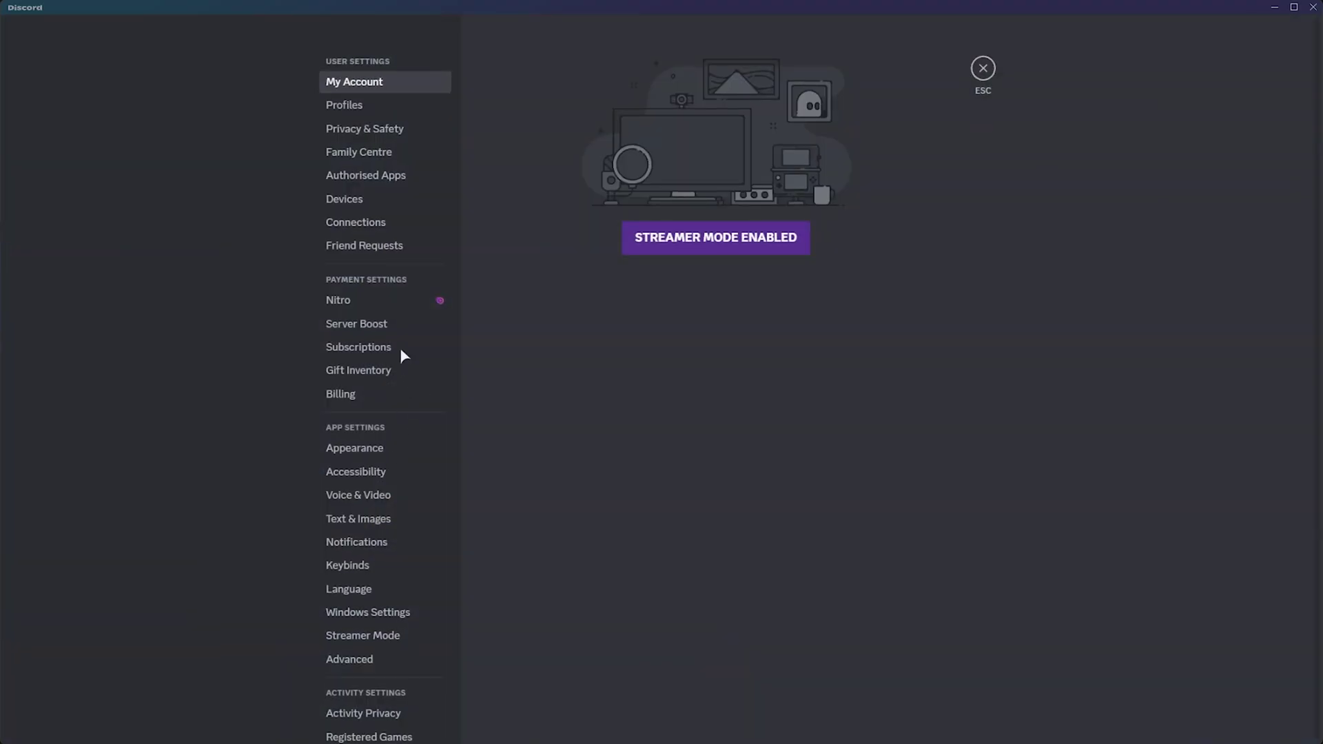
pyautogui.click(345, 104)
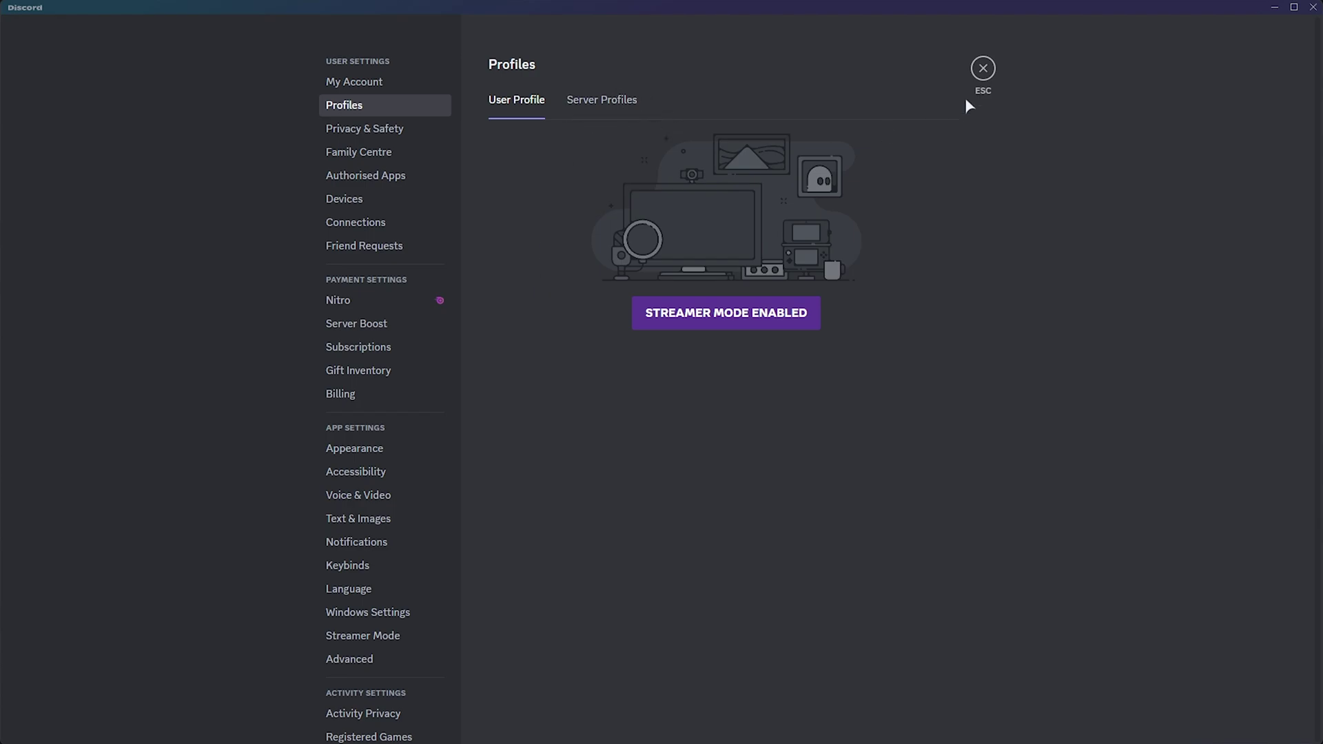
pyautogui.click(983, 68)
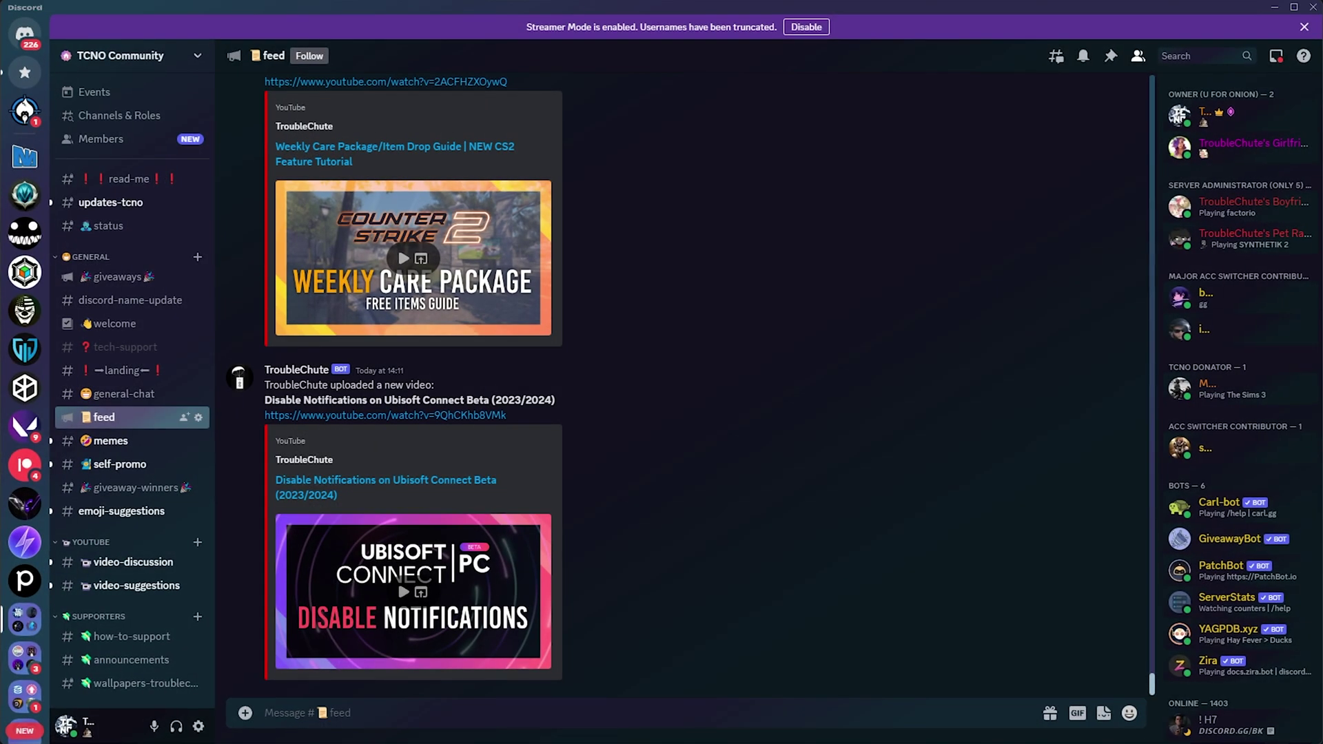
pyautogui.click(806, 28)
pyautogui.hotkey('ctrl', ',')
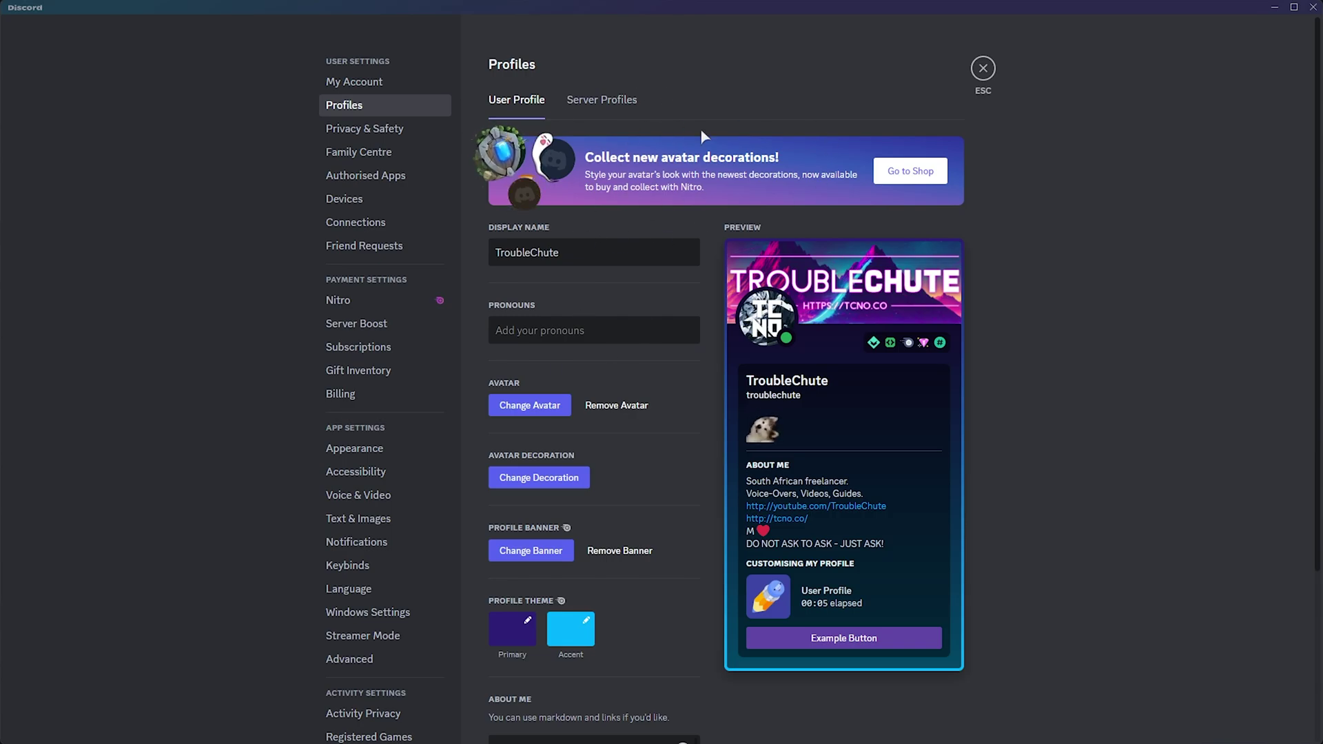
pyautogui.scroll(-2, 710, 289)
pyautogui.scroll(-1, 710, 295)
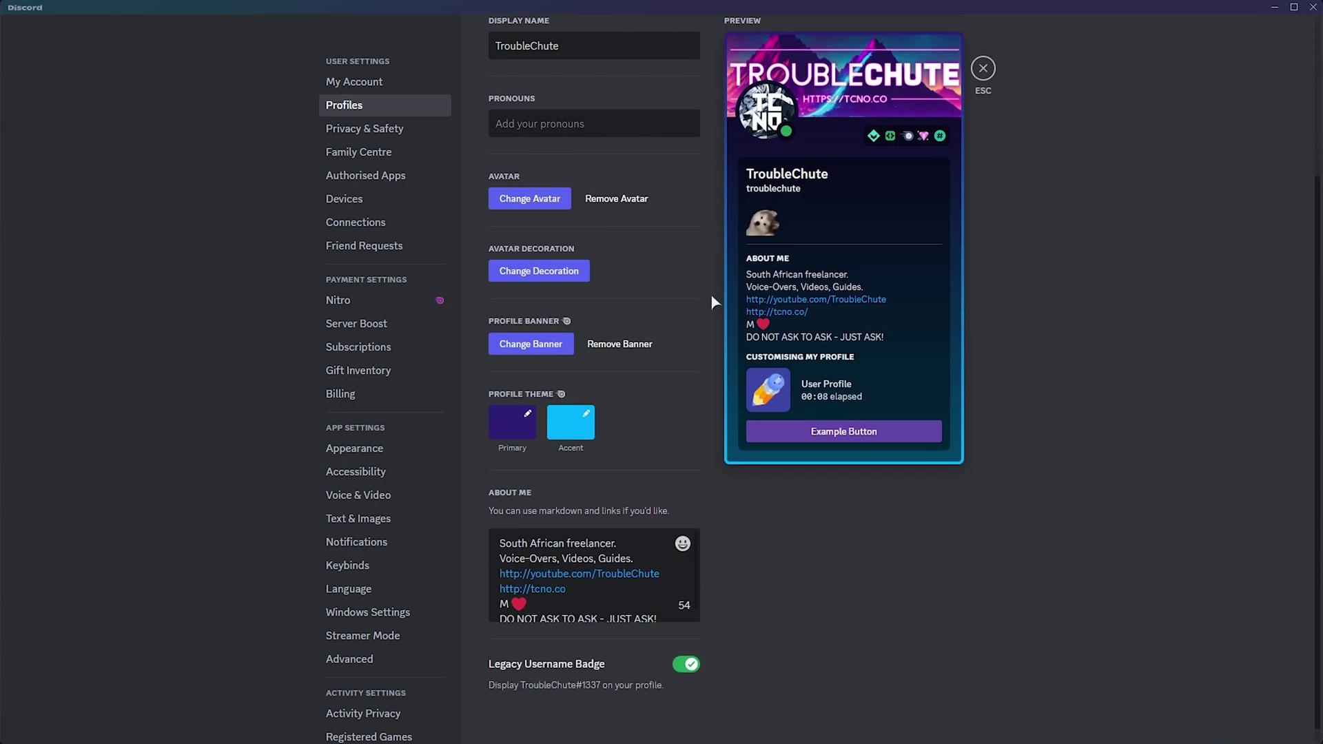
# Try DISXCORE Headset, Smoke, Flaming Sword and other shop decorations on the avatar
pyautogui.click(539, 271)
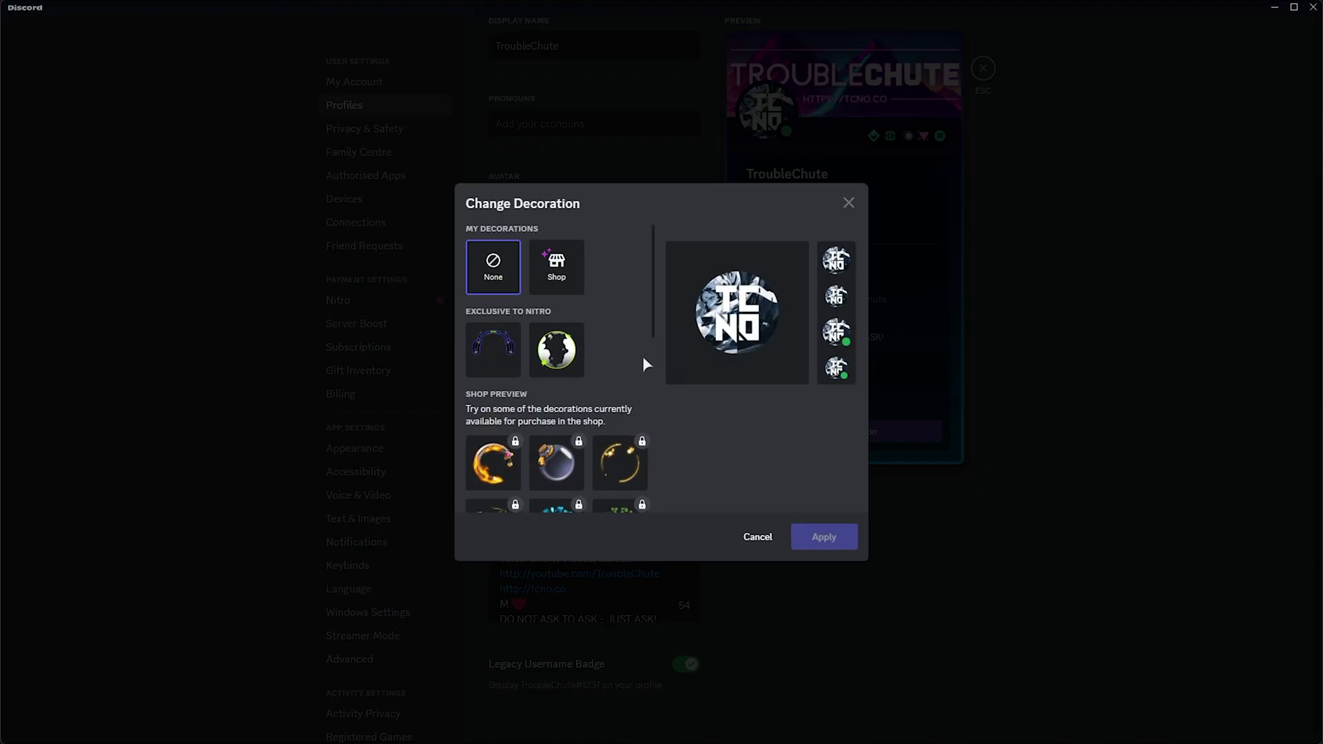
pyautogui.click(480, 354)
pyautogui.click(557, 350)
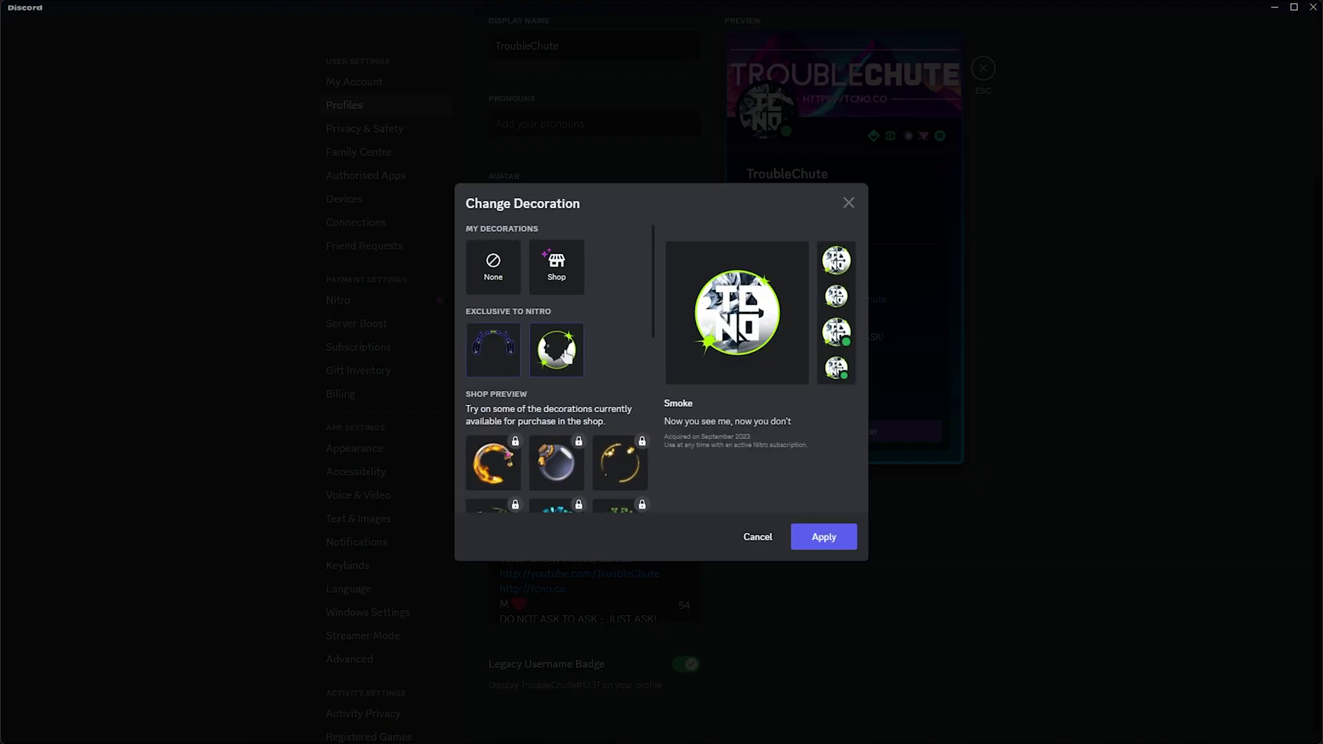
pyautogui.click(497, 362)
pyautogui.scroll(-3, 533, 368)
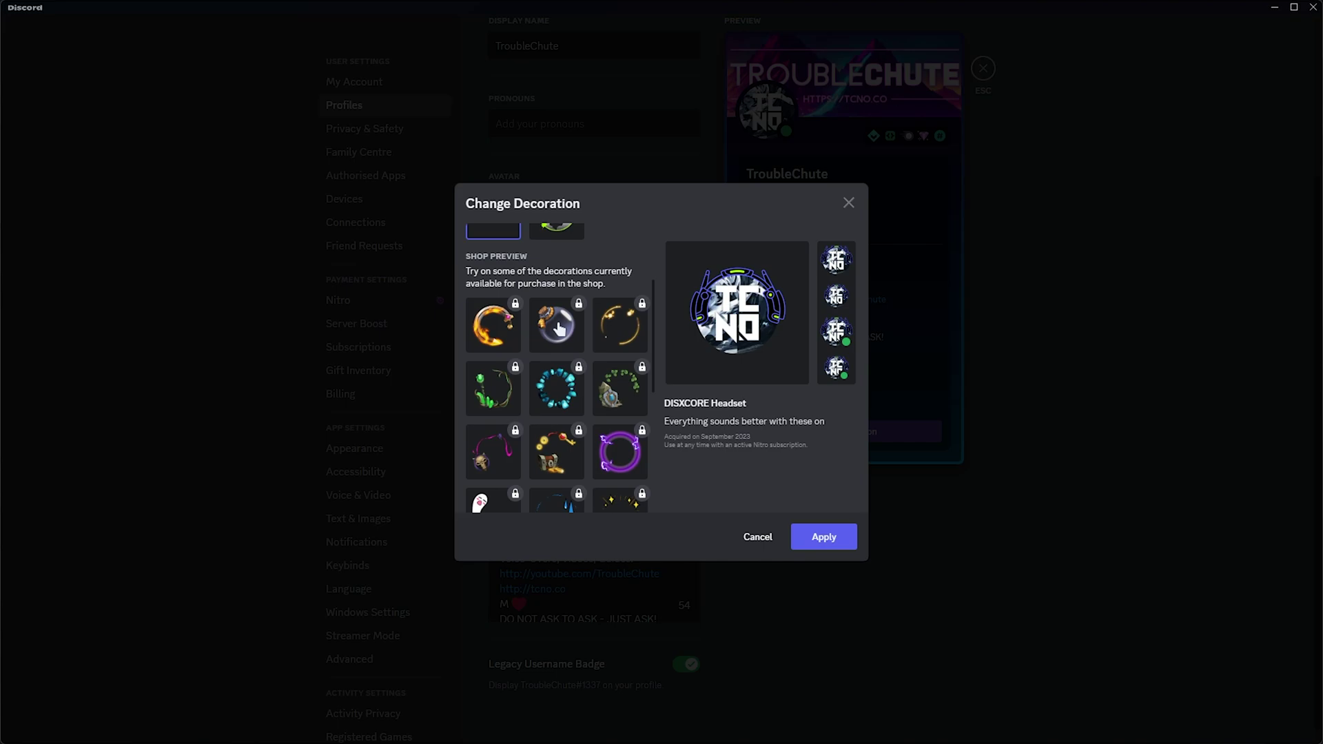
pyautogui.click(619, 323)
pyautogui.click(618, 388)
pyautogui.click(557, 388)
pyautogui.click(493, 323)
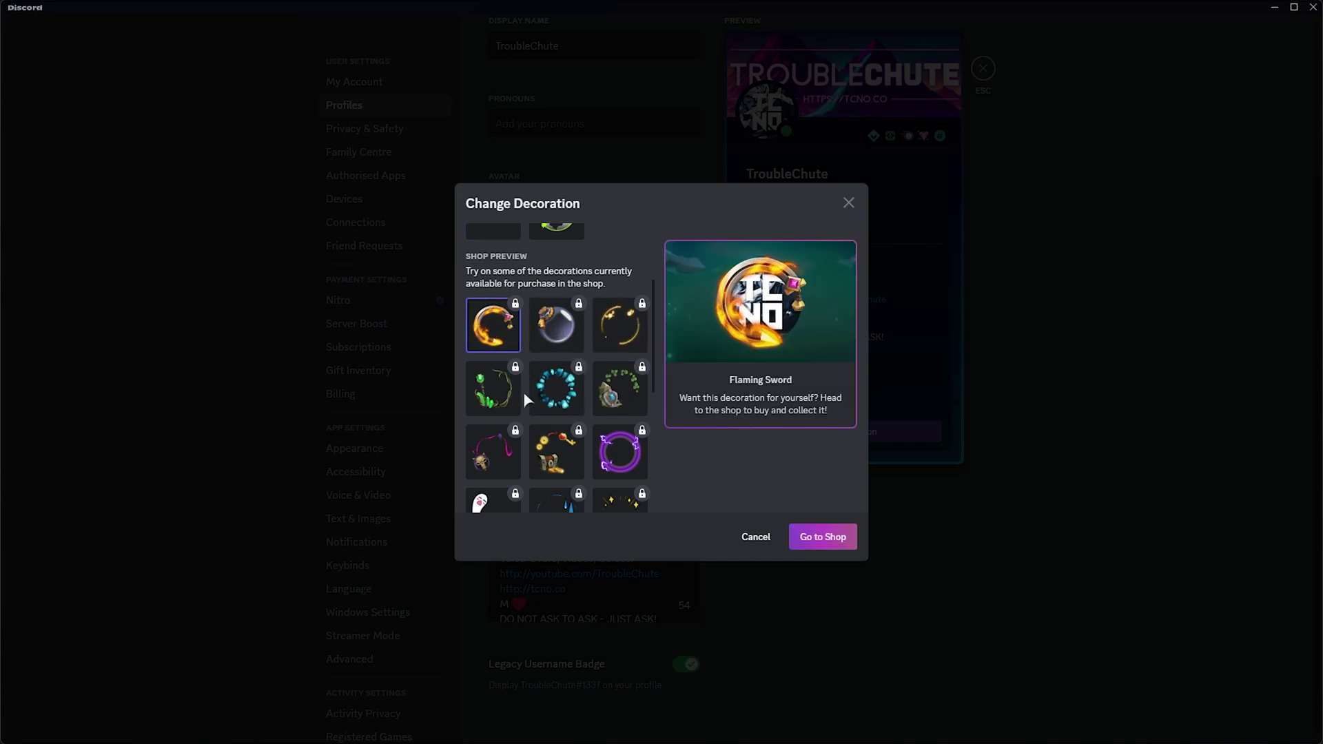
pyautogui.scroll(-5, 559, 394)
pyautogui.scroll(5, 571, 428)
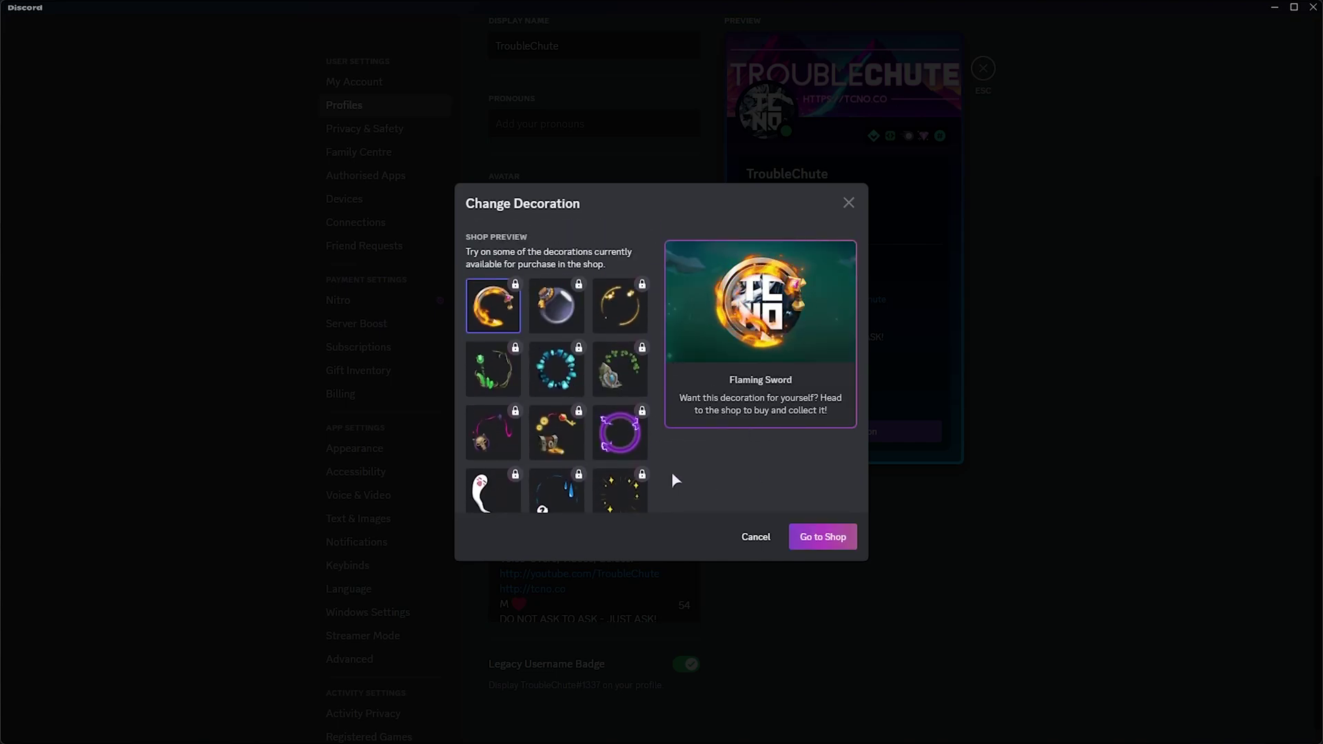
# Go to the Shop from the decoration picker to get decorations
pyautogui.click(825, 538)
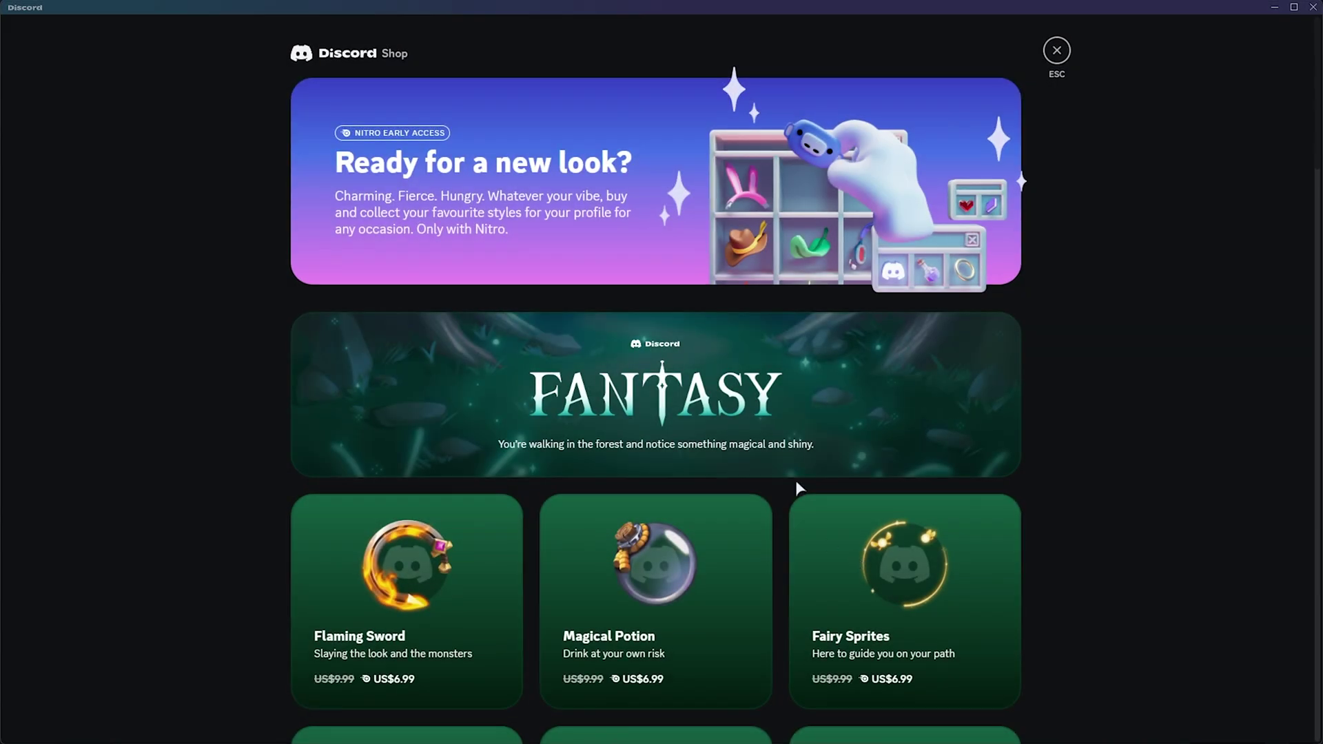
pyautogui.scroll(-5, 795, 479)
pyautogui.scroll(-5, 902, 512)
pyautogui.scroll(-5, 888, 530)
pyautogui.scroll(-5, 873, 528)
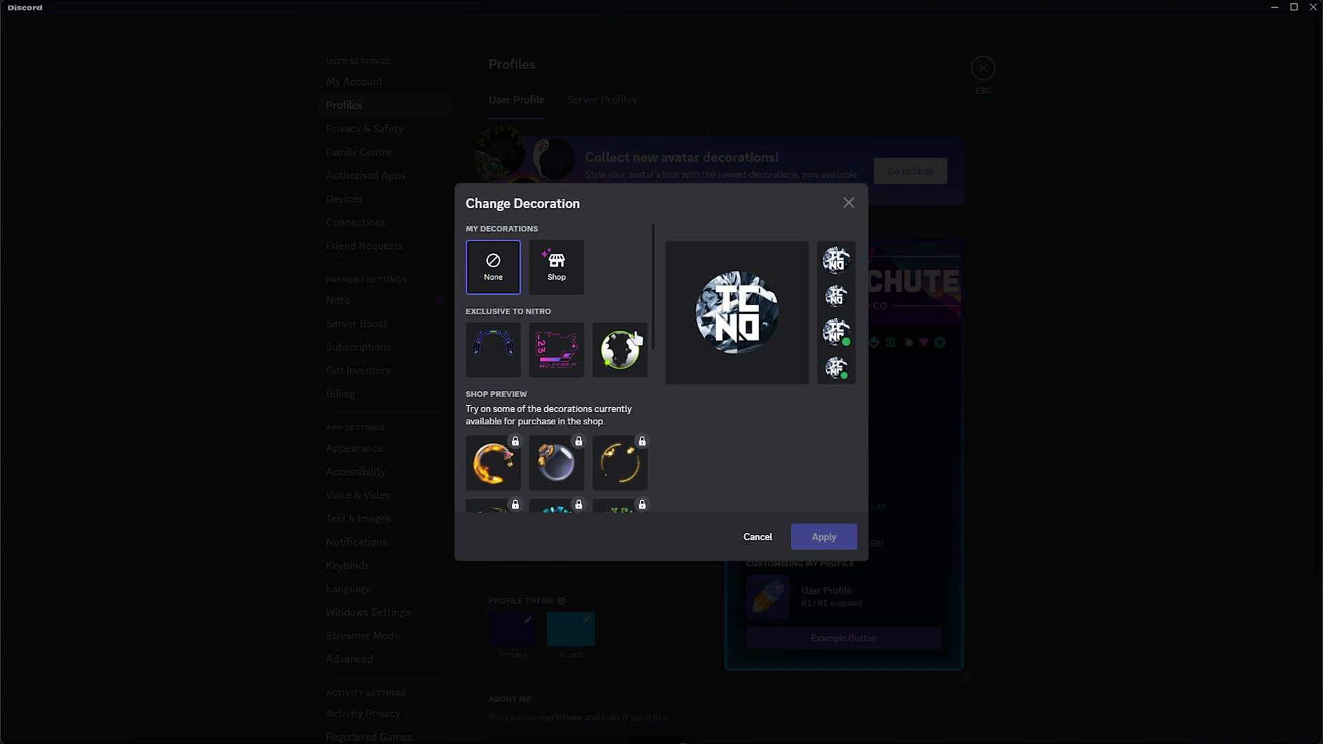
pyautogui.scroll(-5, 620, 352)
pyautogui.scroll(-3, 621, 352)
pyautogui.scroll(8, 621, 353)
# Visit the Shop from the decoration picker and close it again
pyautogui.click(557, 264)
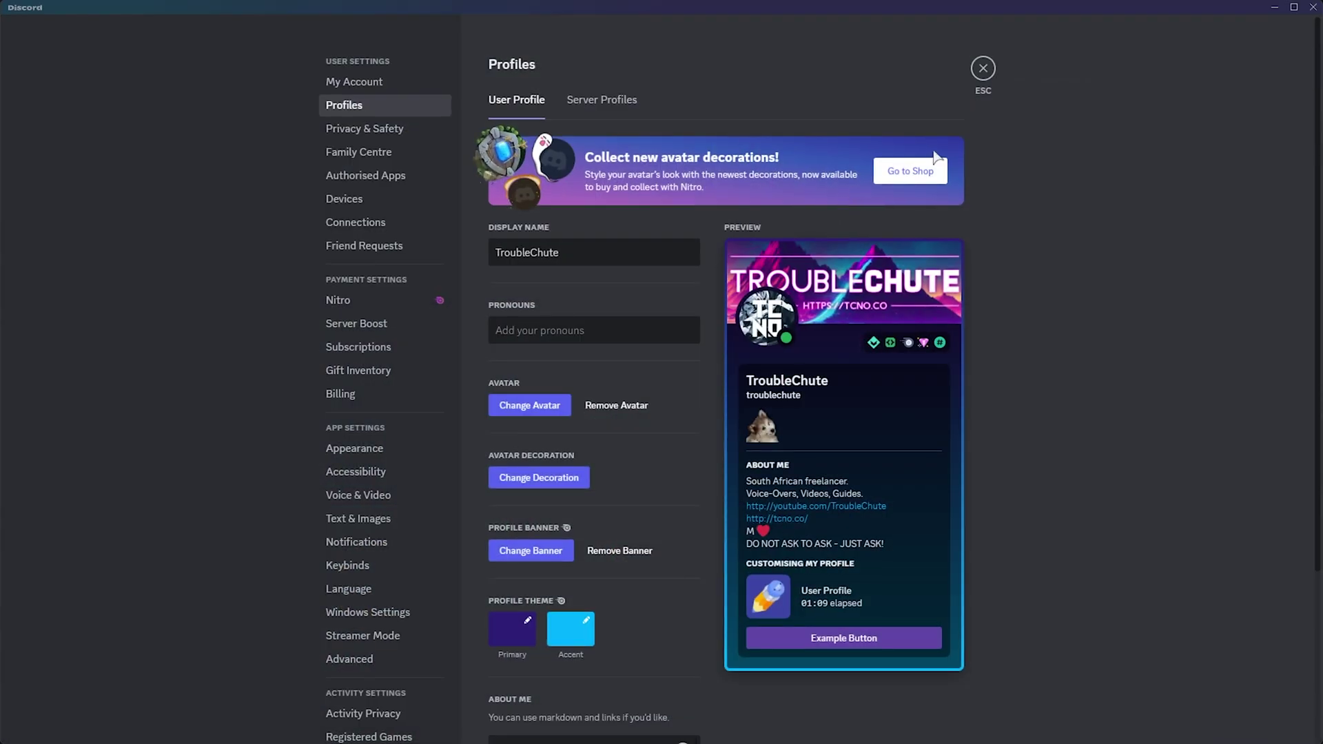
pyautogui.click(910, 171)
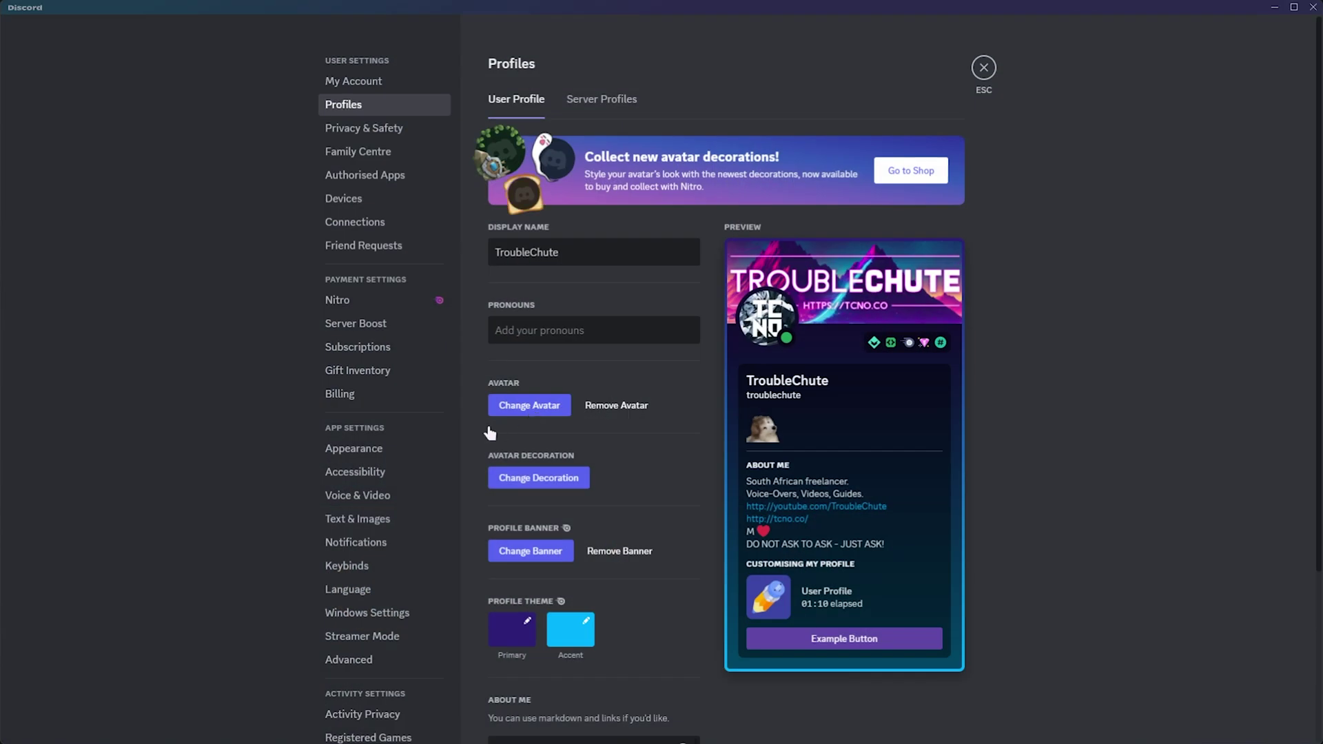
pyautogui.click(549, 478)
pyautogui.scroll(-3, 620, 352)
pyautogui.click(549, 320)
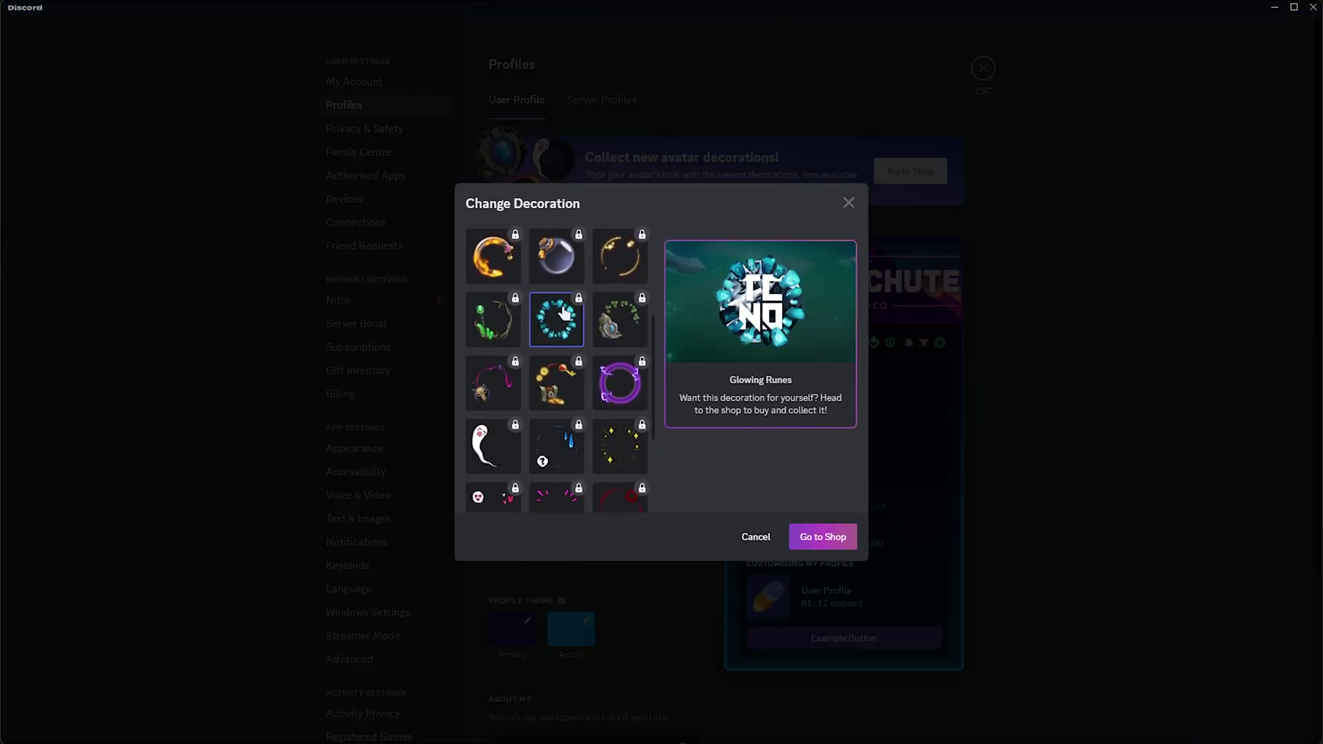
pyautogui.click(823, 535)
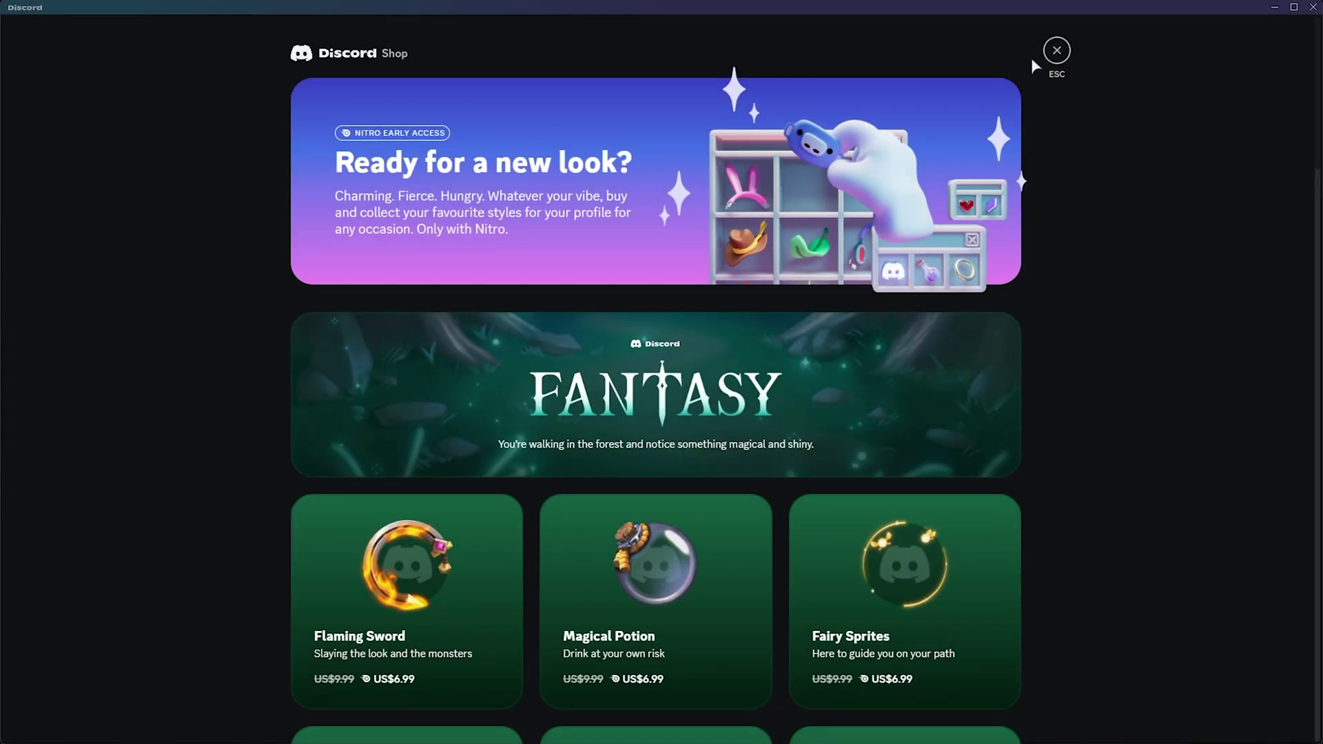
pyautogui.click(1054, 49)
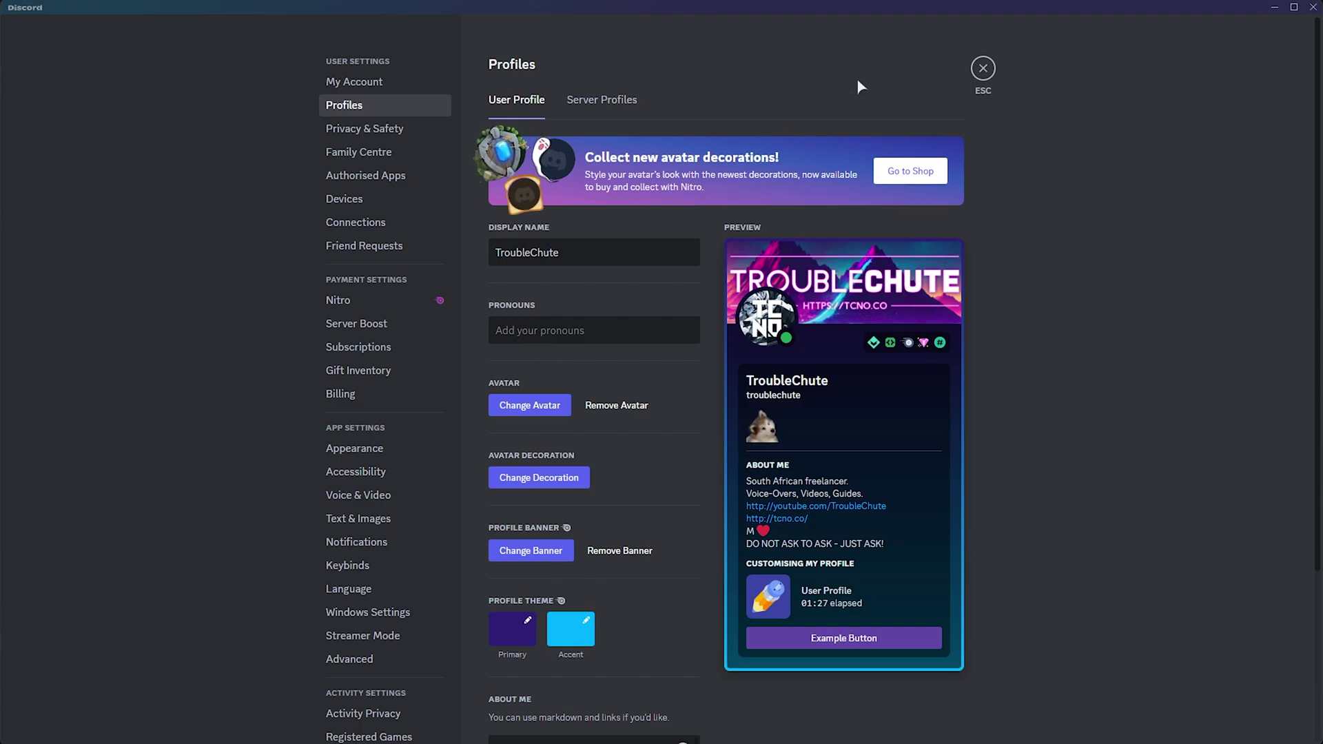
# Close User Settings to return to the TCNO Community feed channel
pyautogui.click(983, 69)
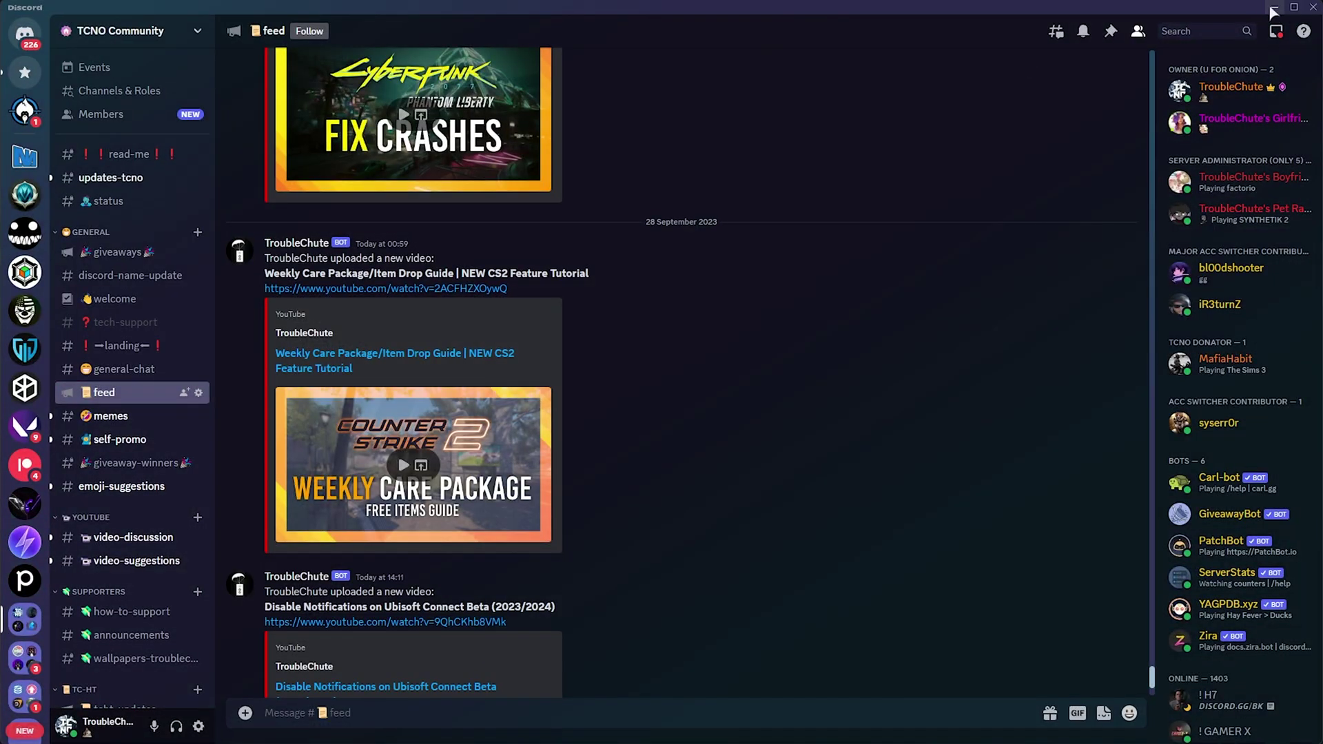